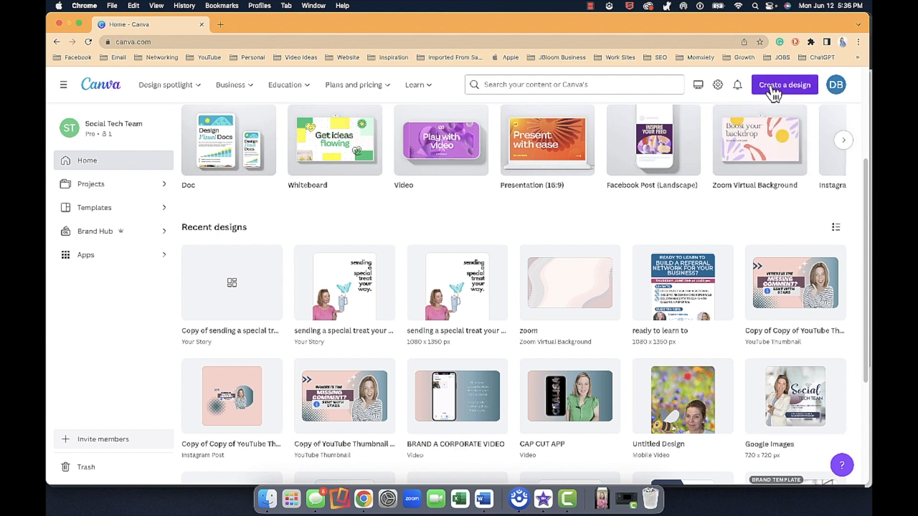
Step: Create a blank Your Story design and place the uploaded 9.4-second video in the page's lower-left corner
{"action": "left_click", "coordinate": [772, 90]}
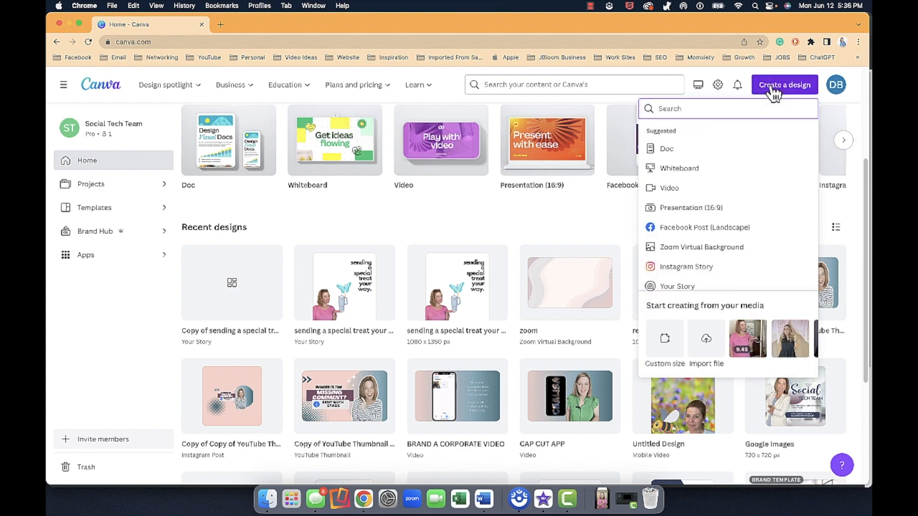
{"action": "left_click", "coordinate": [691, 266]}
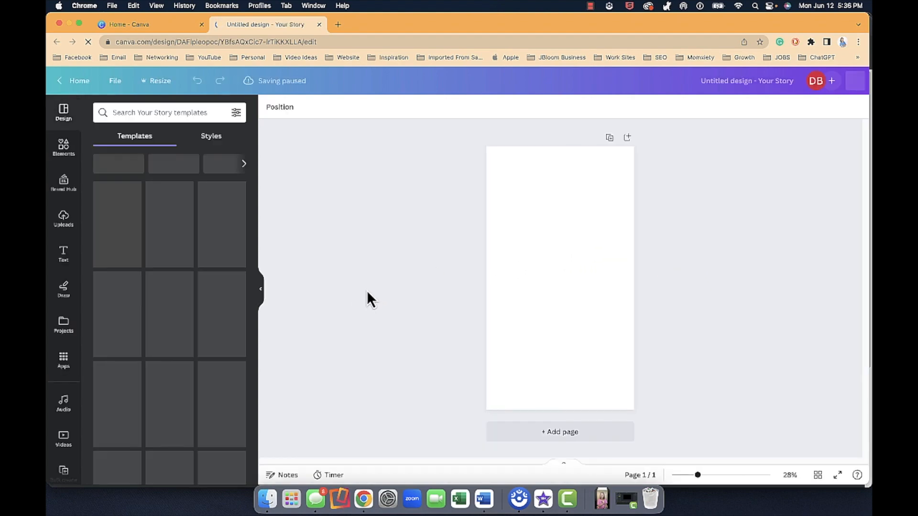
{"action": "left_click", "coordinate": [65, 221]}
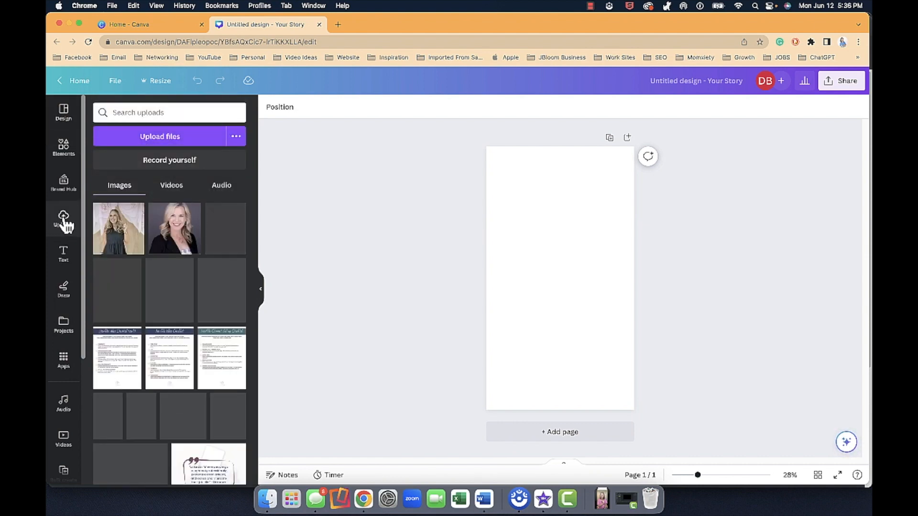
{"action": "left_click", "coordinate": [171, 187]}
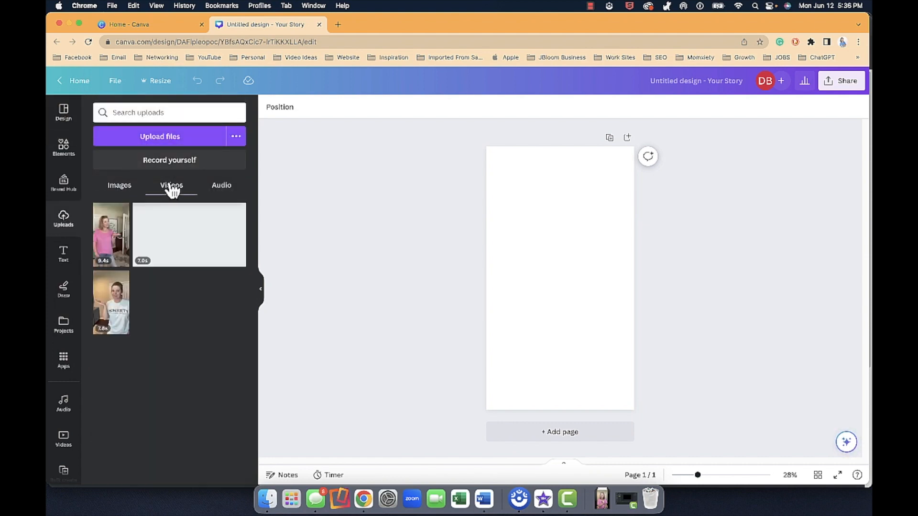
{"action": "left_click", "coordinate": [105, 236]}
{"action": "left_click_drag", "start_coordinate": [536, 267], "coordinate": [523, 291]}
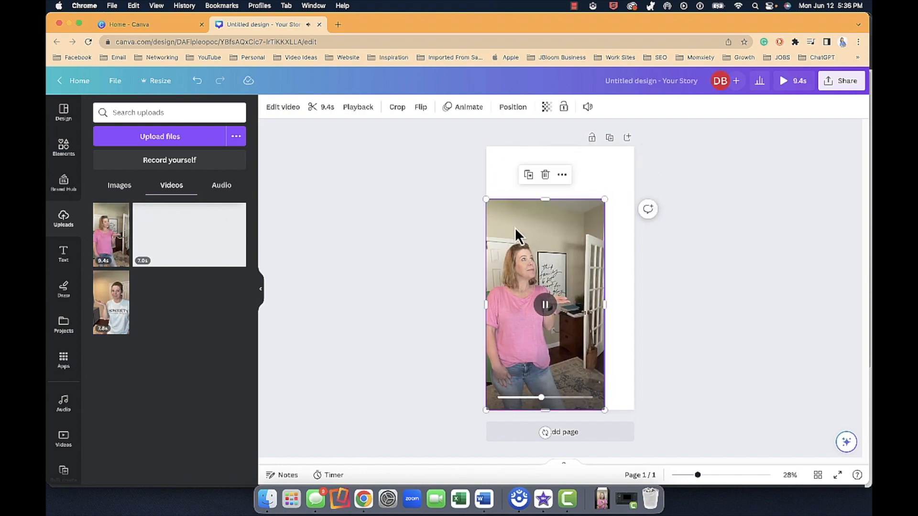
Step: Remove the video's background and shrink the clip toward the page's lower-left corner
{"action": "left_click", "coordinate": [282, 113]}
{"action": "left_click", "coordinate": [148, 181]}
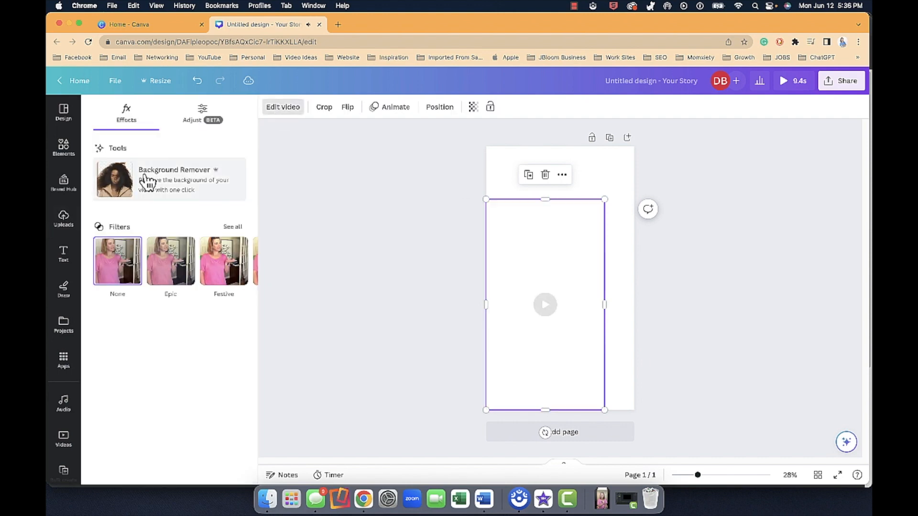
{"action": "left_click_drag", "start_coordinate": [604, 199], "coordinate": [571, 259]}
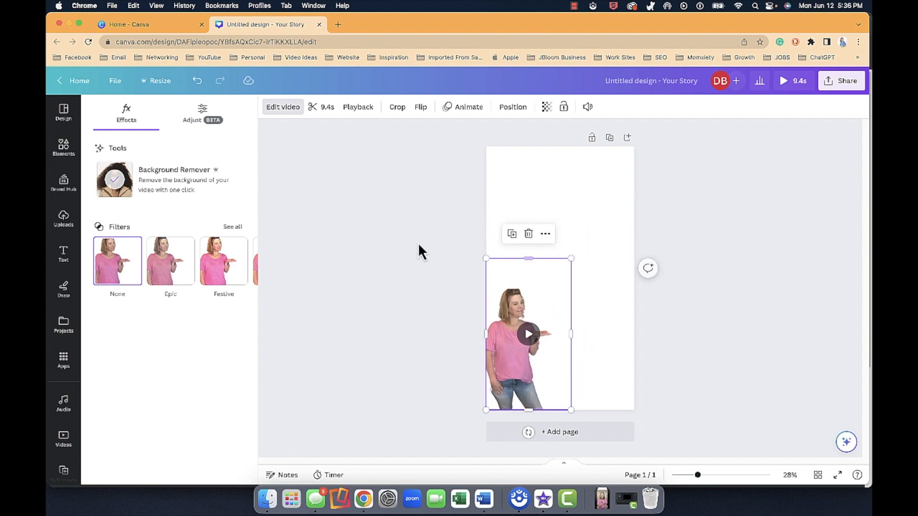
{"action": "left_click", "coordinate": [423, 242]}
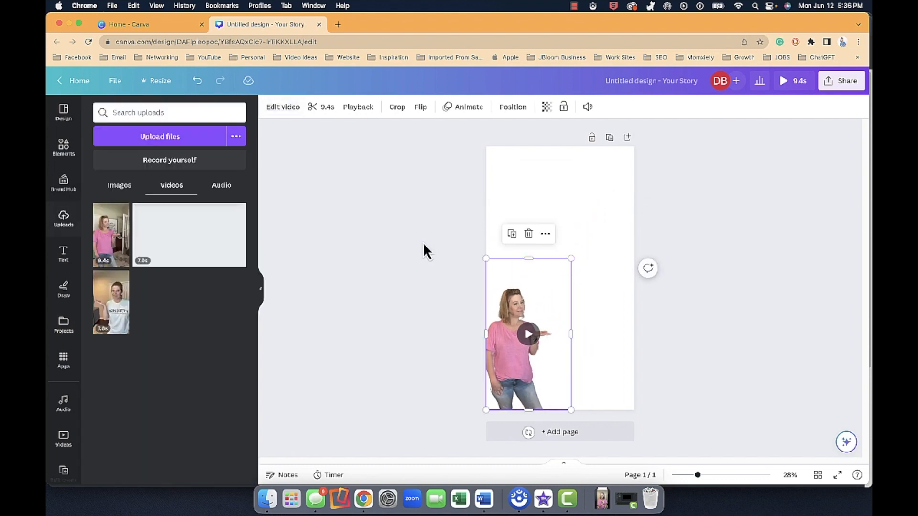
{"action": "left_click", "coordinate": [416, 202]}
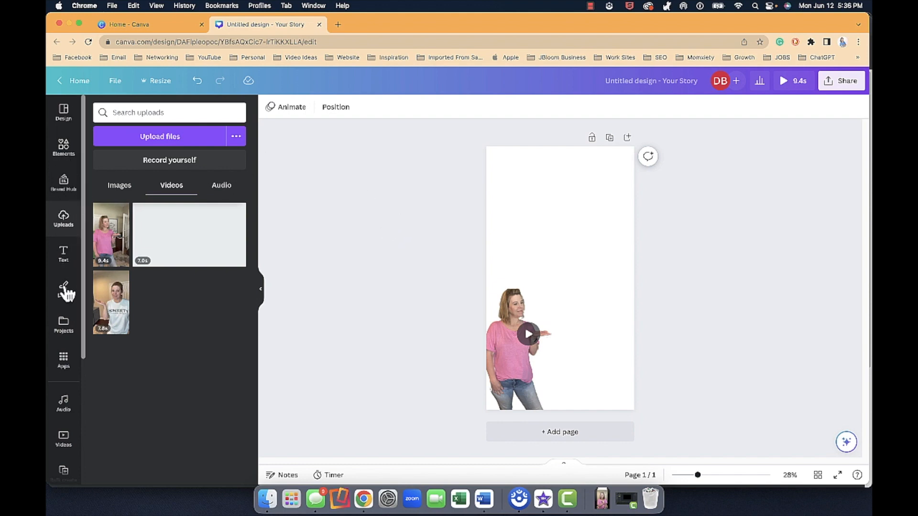
Step: Find the blue Stanley tumbler photo among the uploaded images and add it to the page
{"action": "left_click", "coordinate": [119, 186]}
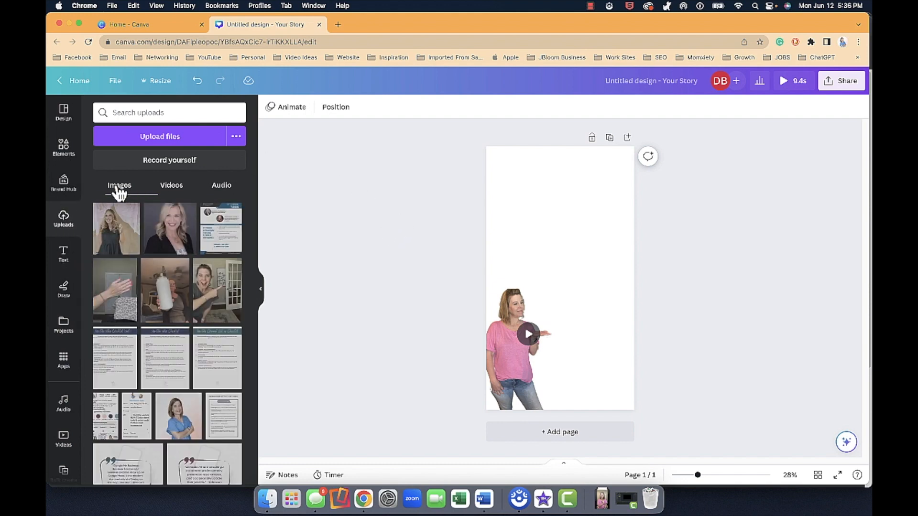
{"action": "scroll", "coordinate": [210, 323], "scroll_direction": "down", "scroll_amount": 3}
{"action": "scroll", "coordinate": [209, 325], "scroll_direction": "down", "scroll_amount": 10}
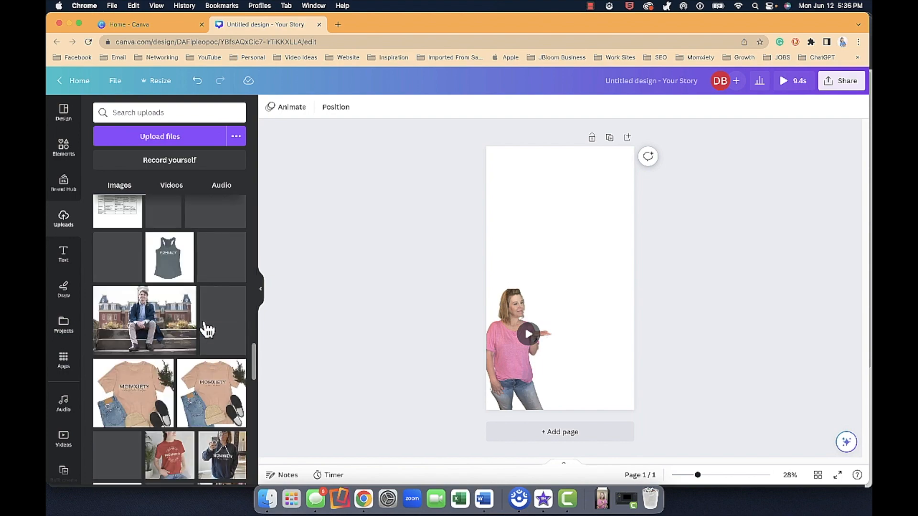
{"action": "scroll", "coordinate": [207, 329], "scroll_direction": "down", "scroll_amount": 10}
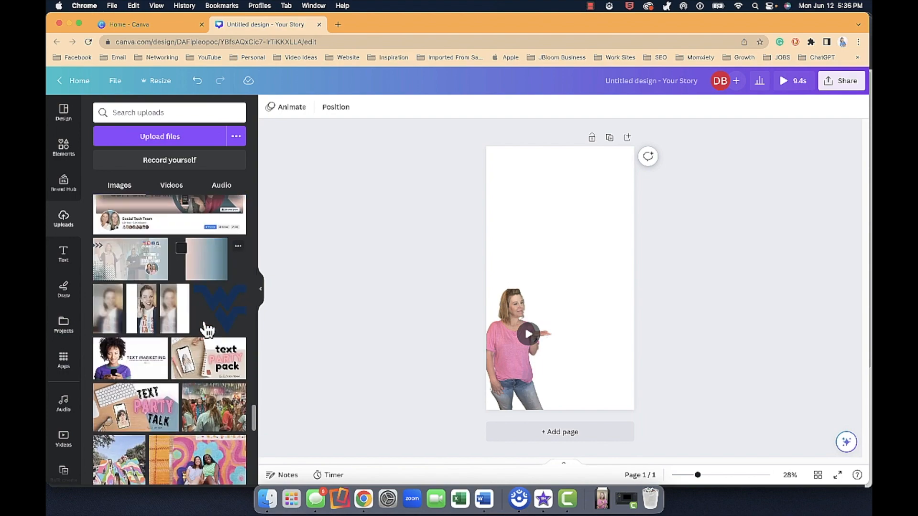
{"action": "scroll", "coordinate": [207, 329], "scroll_direction": "down", "scroll_amount": 10}
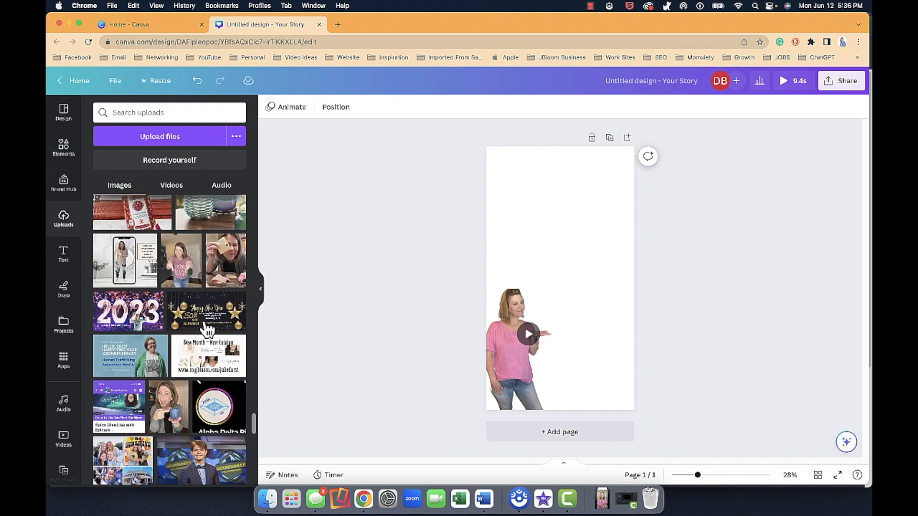
{"action": "left_click", "coordinate": [169, 275]}
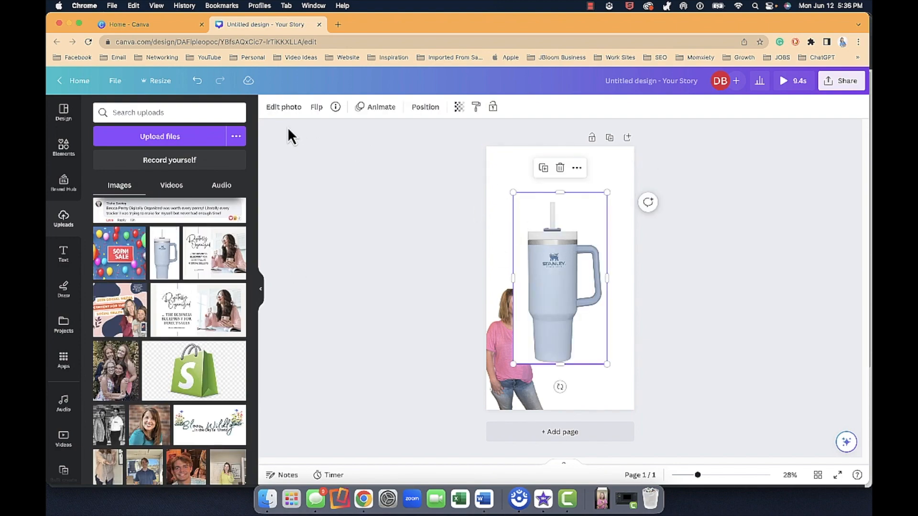
Step: Remove the tumbler photo's background, then shrink it and place it on the woman's outstretched hand
{"action": "left_click", "coordinate": [285, 108]}
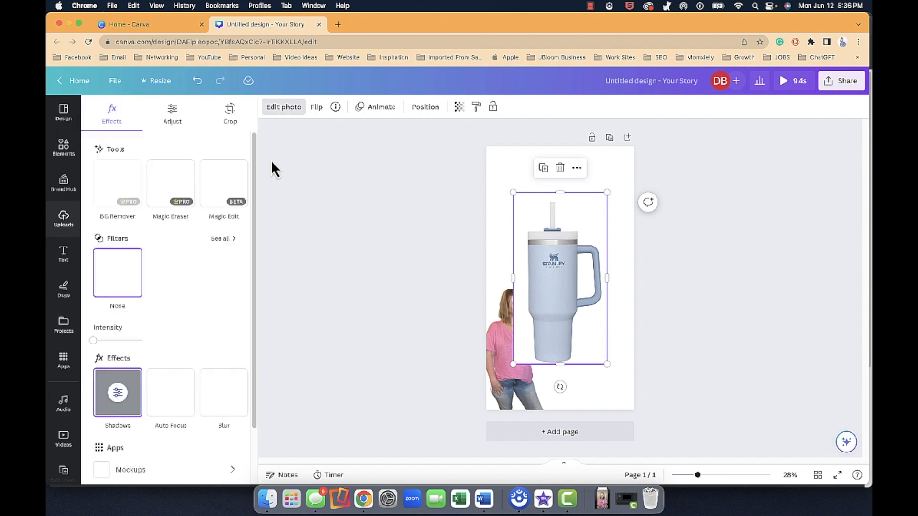
{"action": "left_click", "coordinate": [118, 190]}
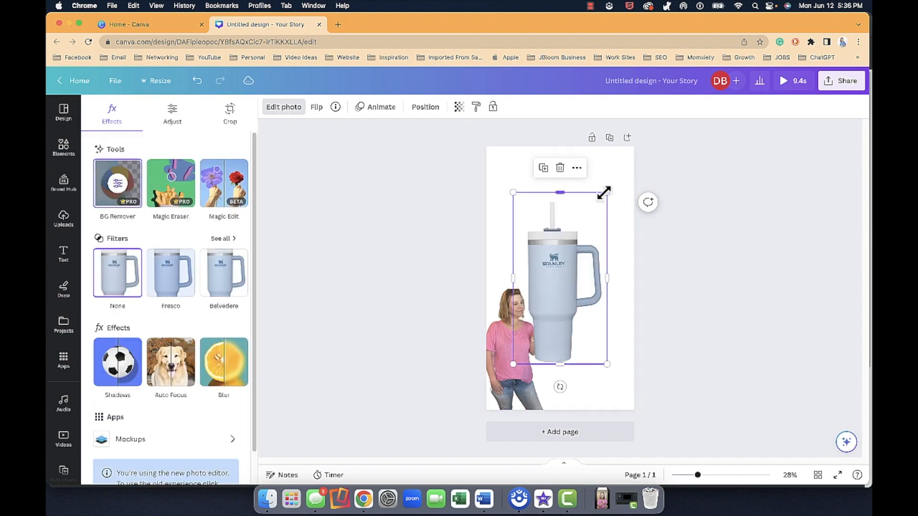
{"action": "left_click_drag", "start_coordinate": [602, 196], "coordinate": [550, 296]}
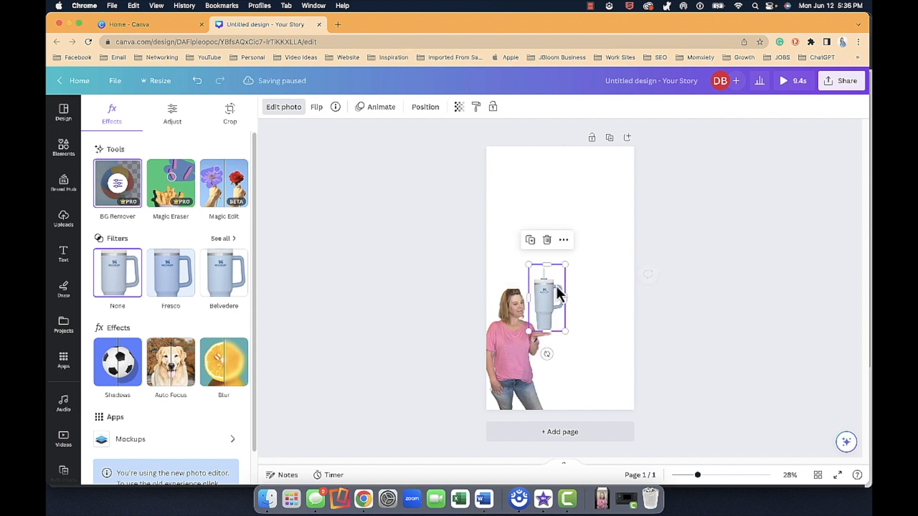
{"action": "left_click_drag", "start_coordinate": [565, 266], "coordinate": [549, 296]}
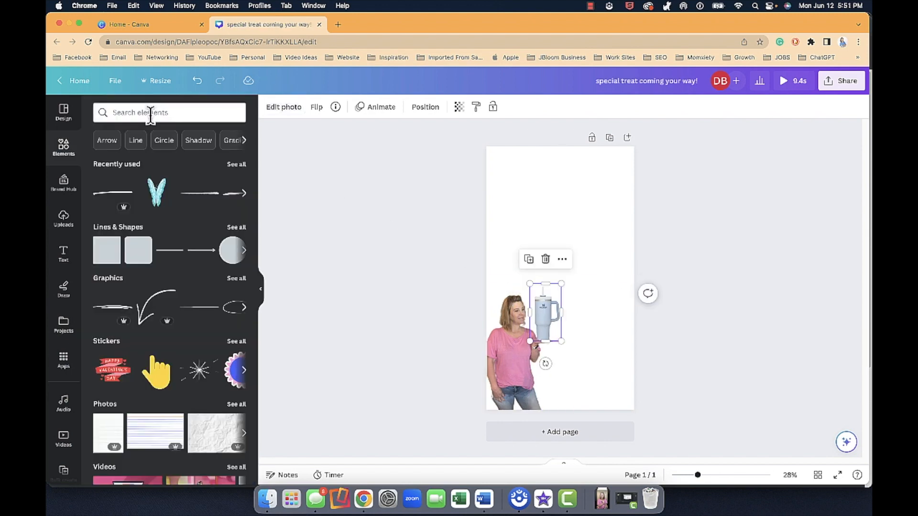
Step: Search elements for butterfly, filter to animated graphics, and place the light blue butterfly, scaled down, above and right of the tumbler
{"action": "left_click", "coordinate": [150, 113]}
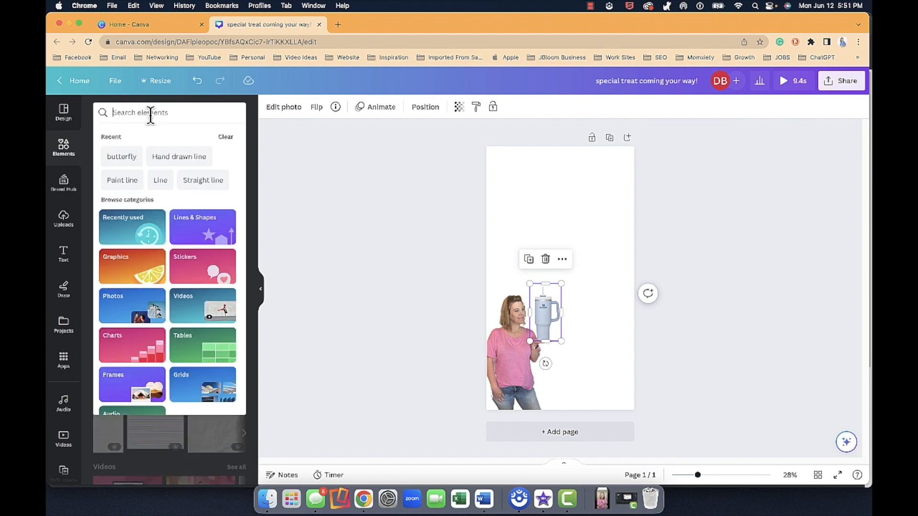
{"action": "left_click", "coordinate": [125, 158]}
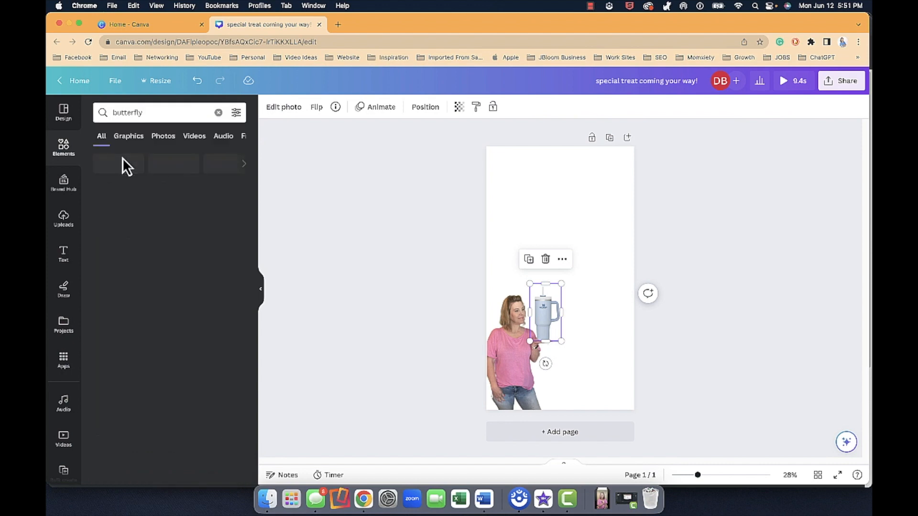
{"action": "left_click", "coordinate": [236, 113]}
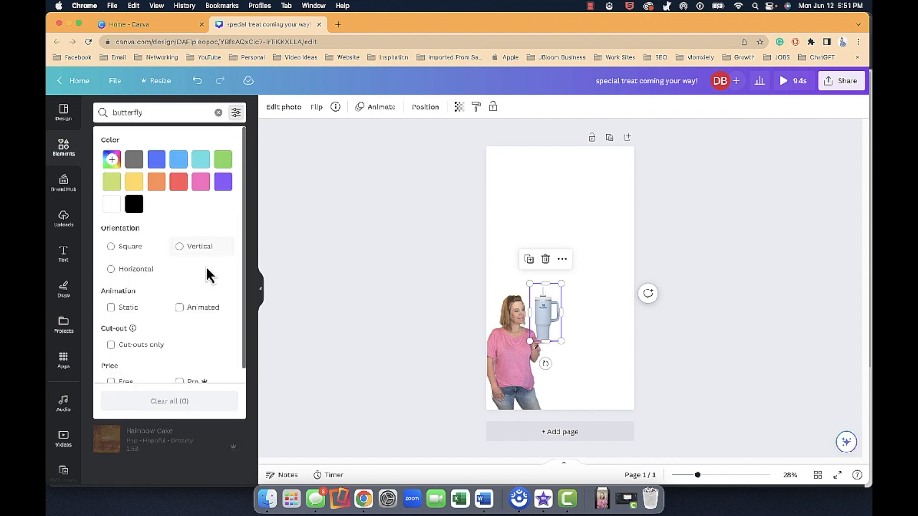
{"action": "left_click", "coordinate": [256, 242]}
{"action": "left_click", "coordinate": [233, 187]}
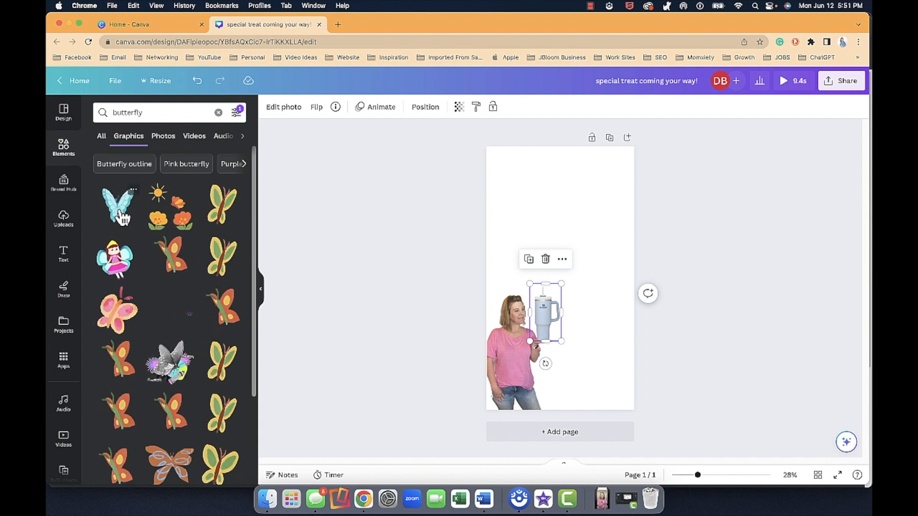
{"action": "left_click", "coordinate": [122, 218]}
{"action": "left_click_drag", "start_coordinate": [619, 231], "coordinate": [569, 265]}
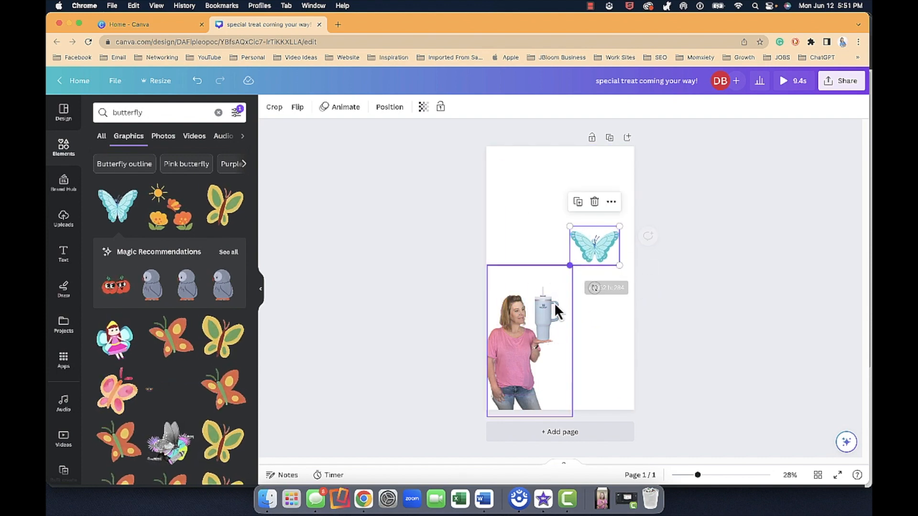
Step: Move the tumbler beneath the butterfly and add the recently used hand-drawn line as a vertical string, about 344 px long, above the tumbler
{"action": "left_click", "coordinate": [558, 309]}
{"action": "left_click_drag", "start_coordinate": [549, 311], "coordinate": [596, 311]}
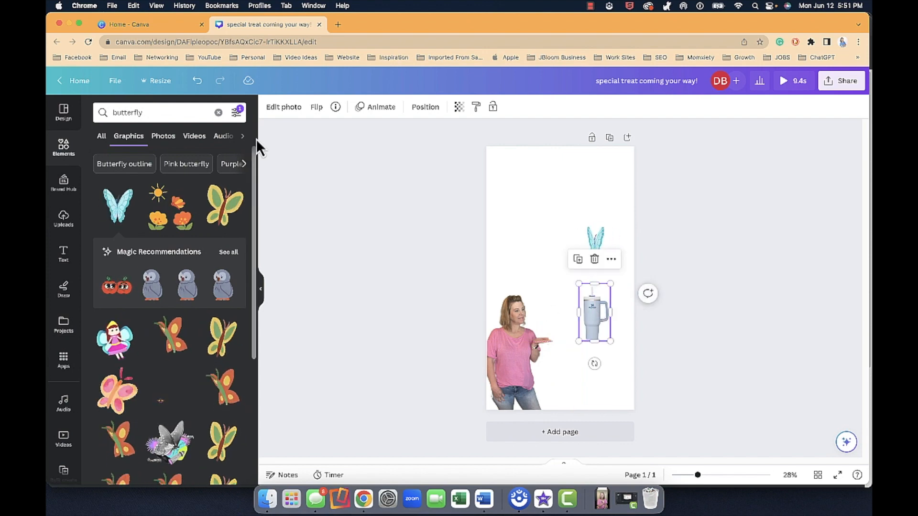
{"action": "left_click", "coordinate": [218, 113]}
{"action": "left_click", "coordinate": [166, 201]}
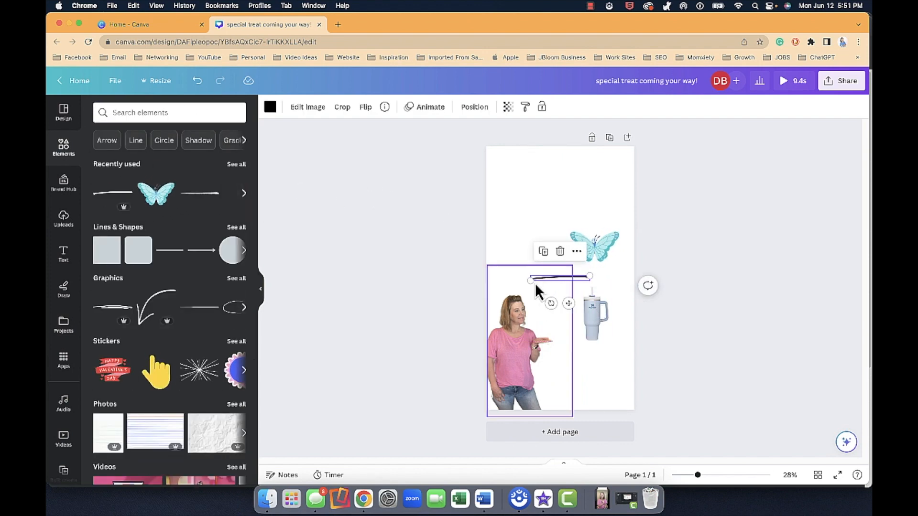
{"action": "left_click_drag", "start_coordinate": [530, 280], "coordinate": [593, 299]}
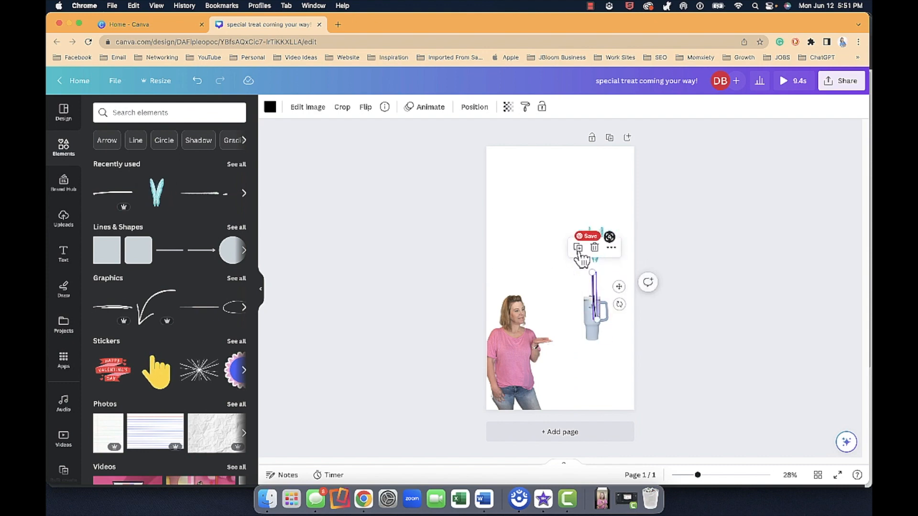
Step: Lower the butterfly onto the string and send the line to the back, behind the butterfly and tumbler
{"action": "left_click_drag", "start_coordinate": [573, 237], "coordinate": [574, 263]}
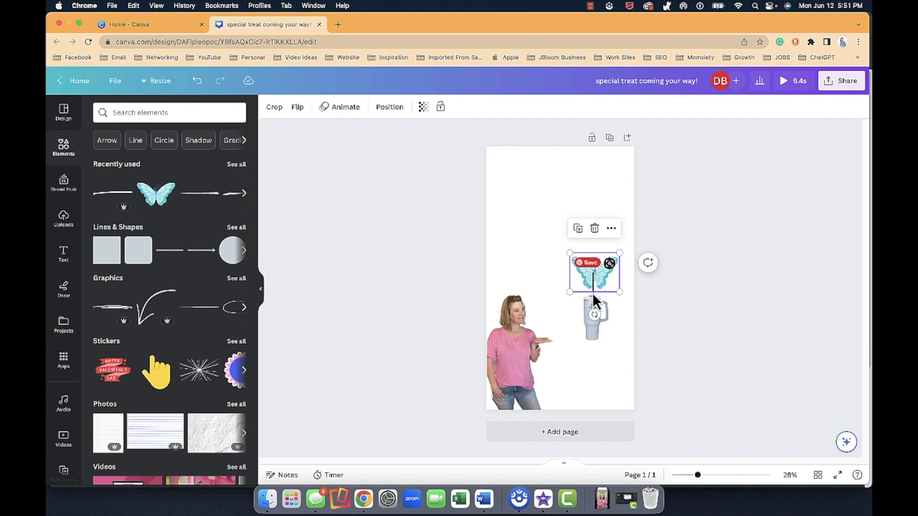
{"action": "left_click", "coordinate": [592, 294]}
{"action": "left_click", "coordinate": [474, 108]}
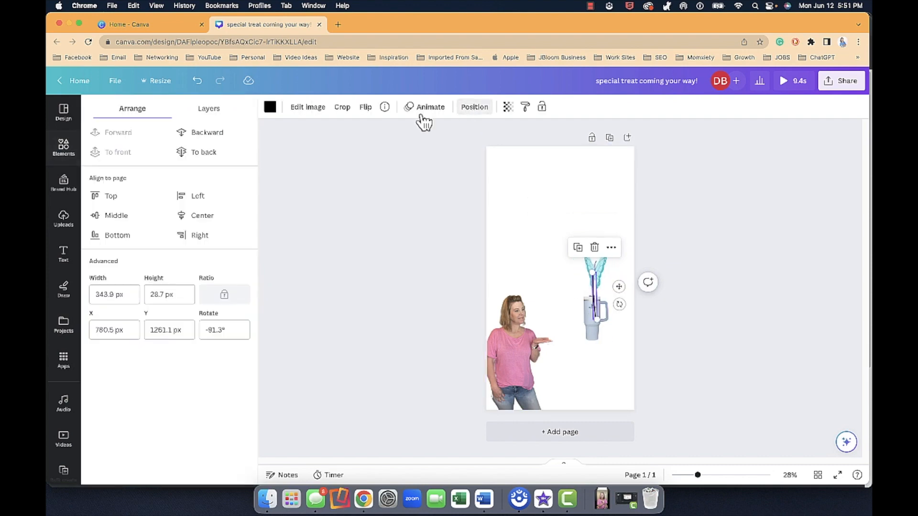
{"action": "left_click", "coordinate": [194, 152]}
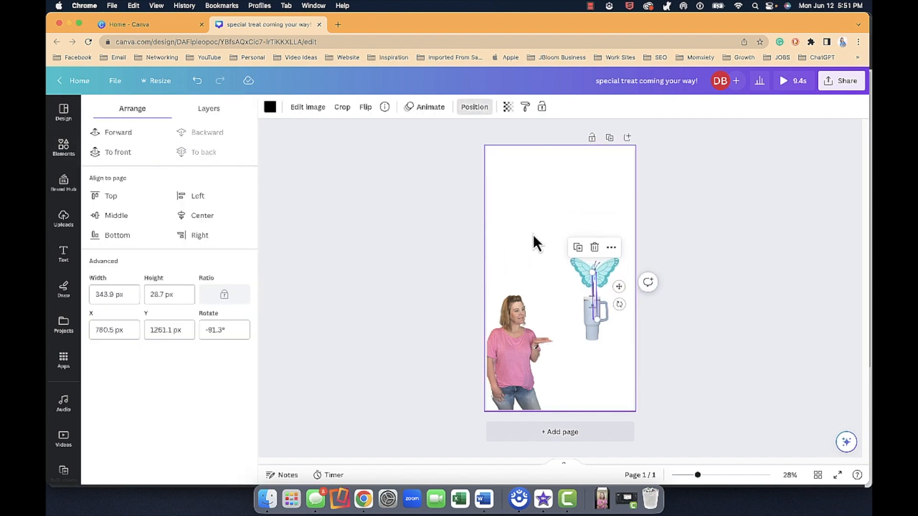
Step: Group the butterfly, the line and the tumbler into one element
{"action": "left_click", "coordinate": [579, 265]}
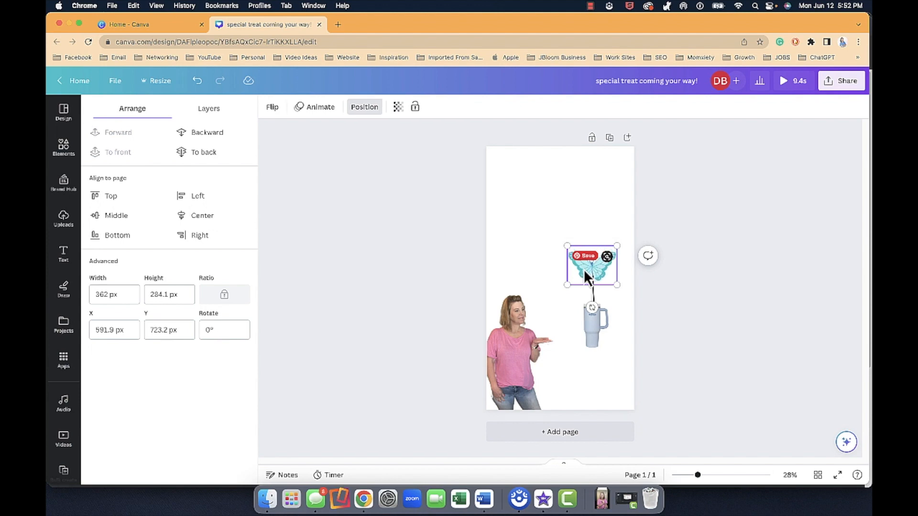
{"action": "left_click", "coordinate": [594, 288], "text": "shift"}
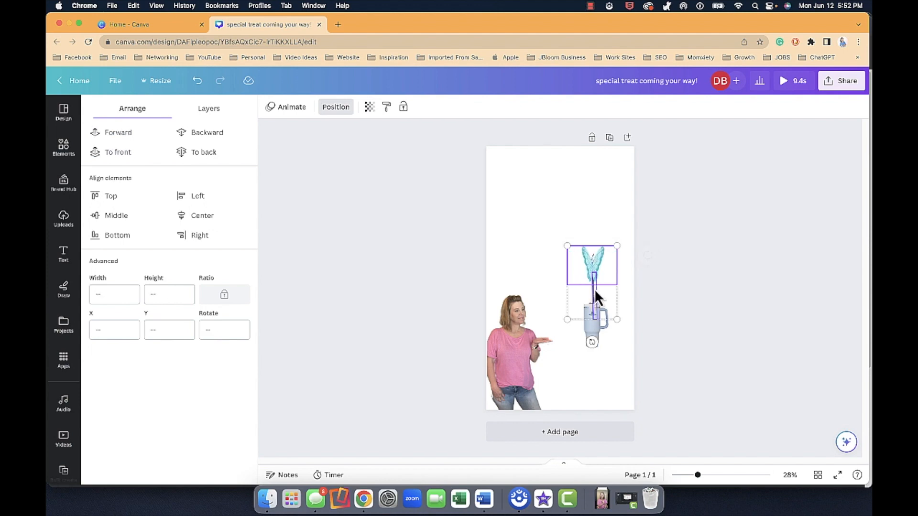
{"action": "left_click", "coordinate": [598, 329], "text": "shift"}
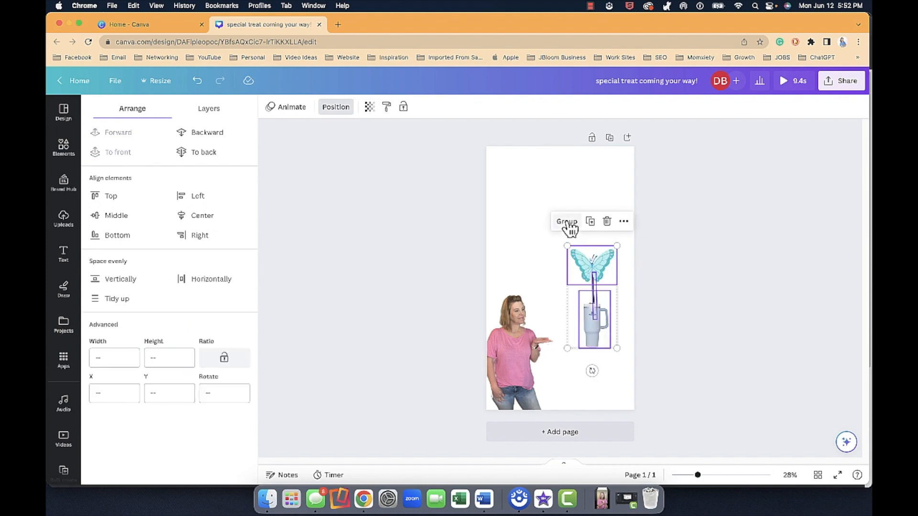
{"action": "left_click", "coordinate": [567, 222]}
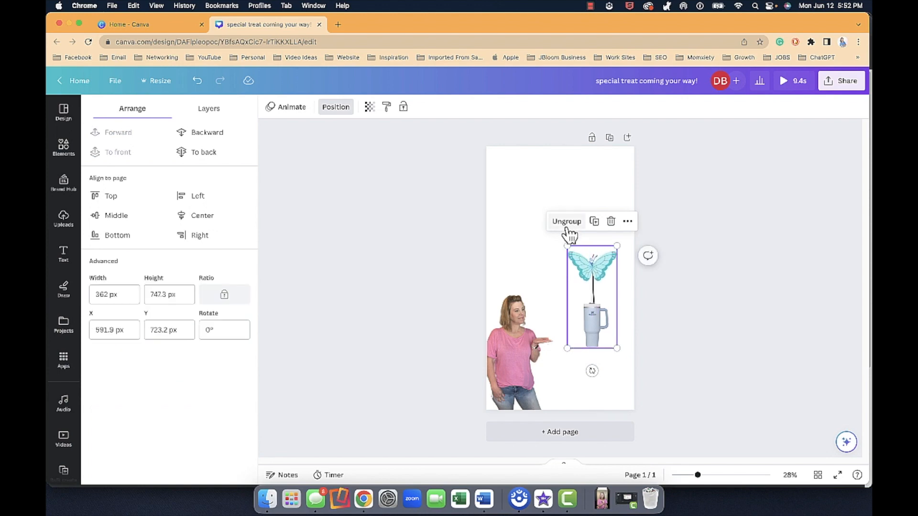
Step: Move the butterfly-and-tumbler group onto the woman's hand and scale it down to about 288 by 594 px
{"action": "left_click_drag", "start_coordinate": [597, 314], "coordinate": [544, 303]}
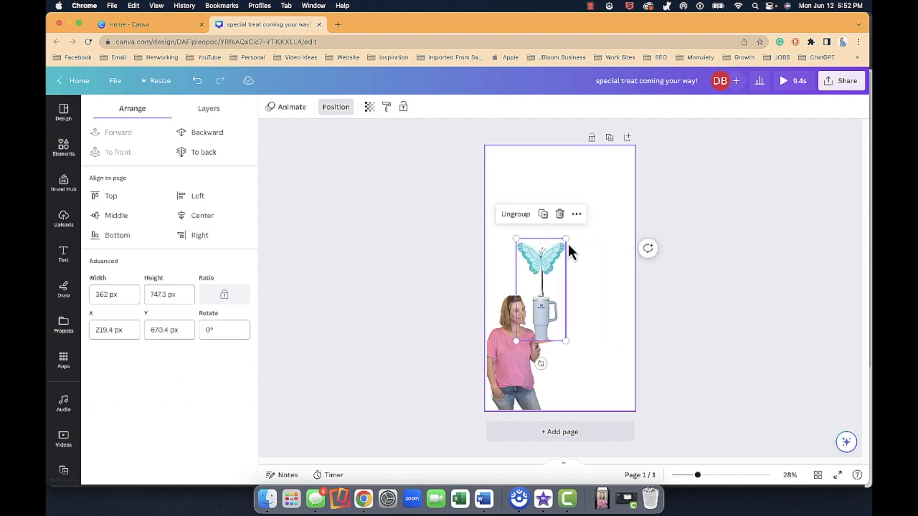
{"action": "left_click_drag", "start_coordinate": [565, 237], "coordinate": [555, 259]}
{"action": "left_click_drag", "start_coordinate": [543, 298], "coordinate": [550, 299]}
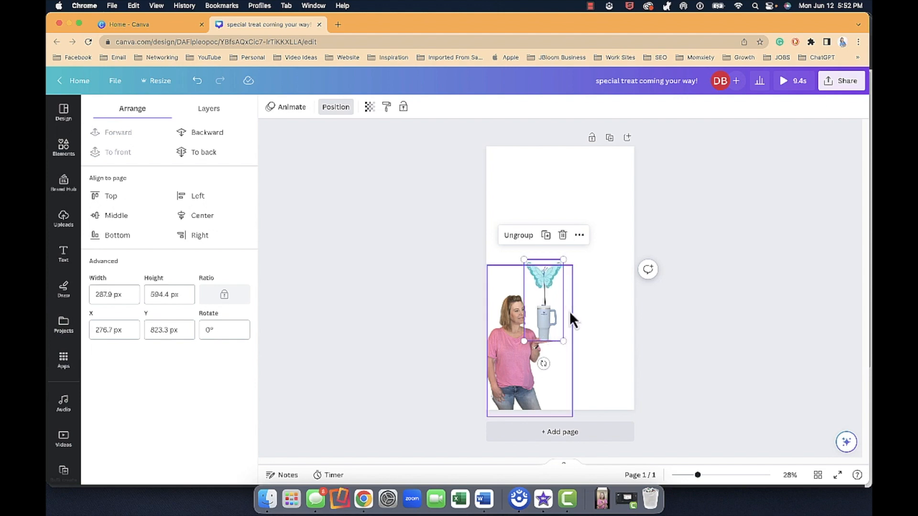
Step: Create a custom animation moving the butterfly-and-tumbler group along a looping path from the woman's hand up past the page's top edge, with Steady movement
{"action": "left_click", "coordinate": [294, 108]}
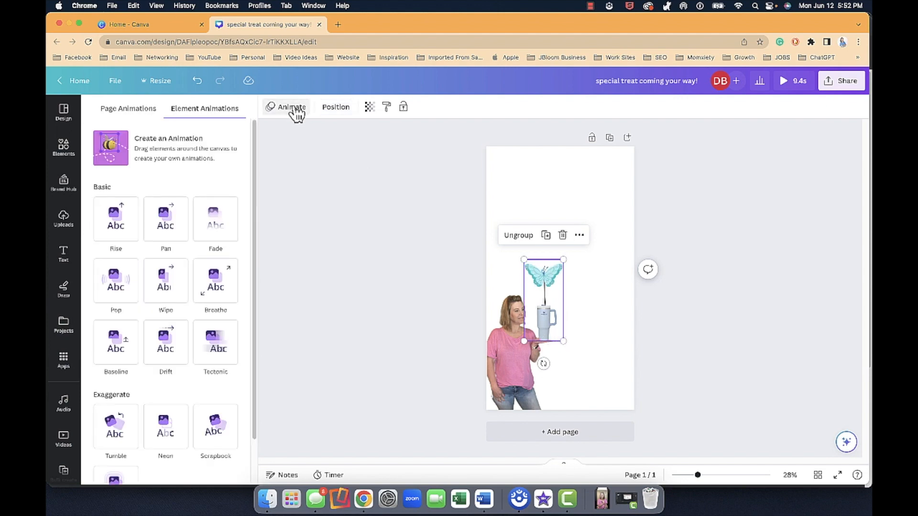
{"action": "left_click", "coordinate": [176, 150]}
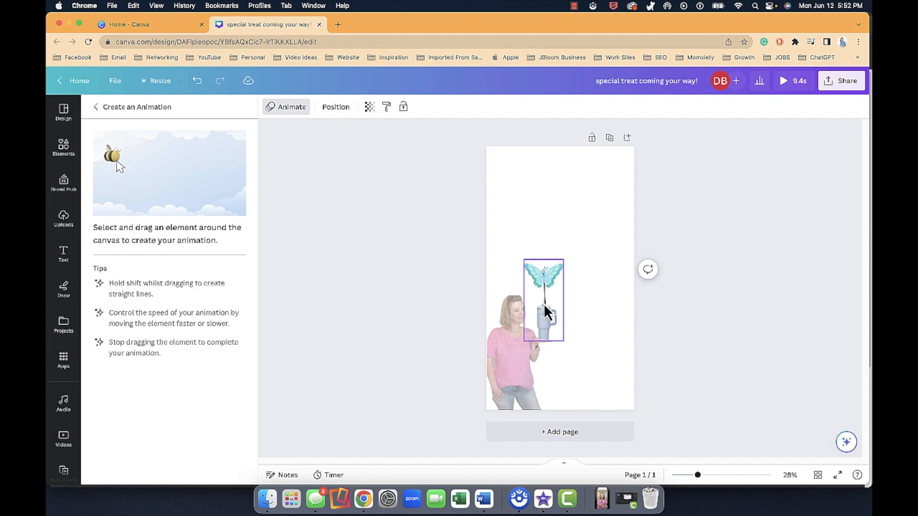
{"action": "mouse_move", "coordinate": [546, 307]}
{"action": "left_mouse_down"}
{"action": "mouse_move", "coordinate": [544, 296]}
{"action": "mouse_move", "coordinate": [557, 300]}
{"action": "left_mouse_up"}
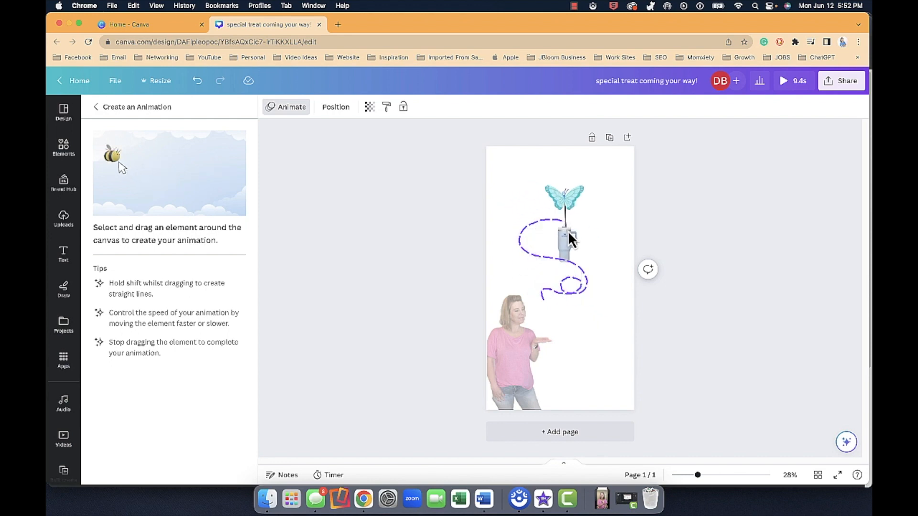
{"action": "left_click_drag", "start_coordinate": [558, 195], "coordinate": [530, 193]}
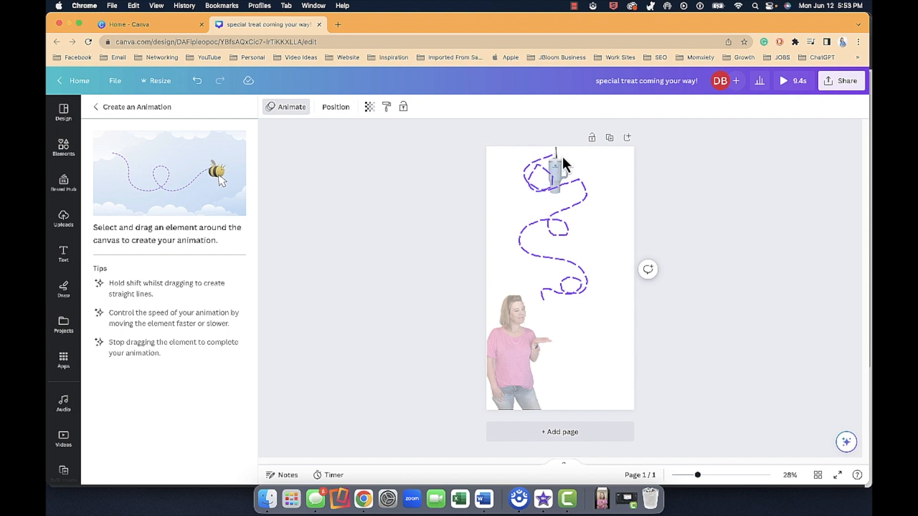
{"action": "left_click_drag", "start_coordinate": [561, 121], "coordinate": [562, 123]}
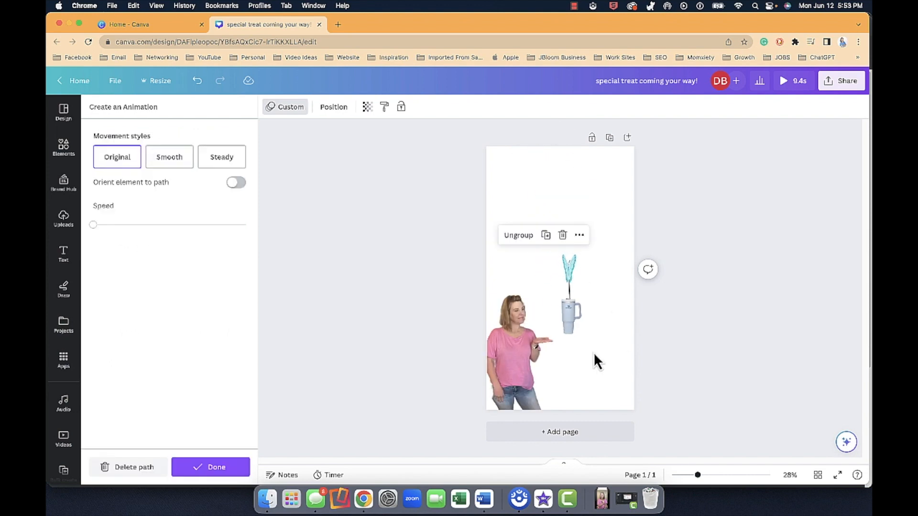
{"action": "left_click", "coordinate": [224, 160]}
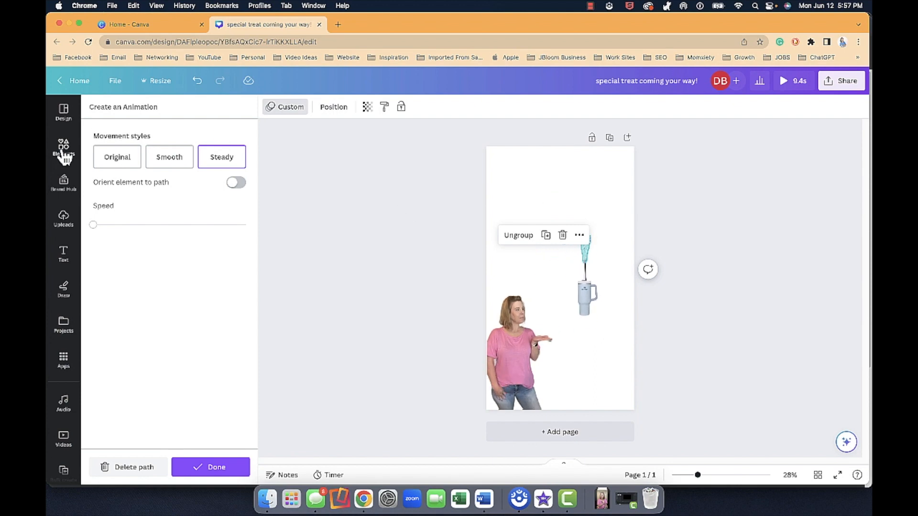
Step: Add the recently used "cold, smooth & tasty." text combination, place it above and beside the tumbler along the page's right side, and right-align it
{"action": "left_click", "coordinate": [67, 258]}
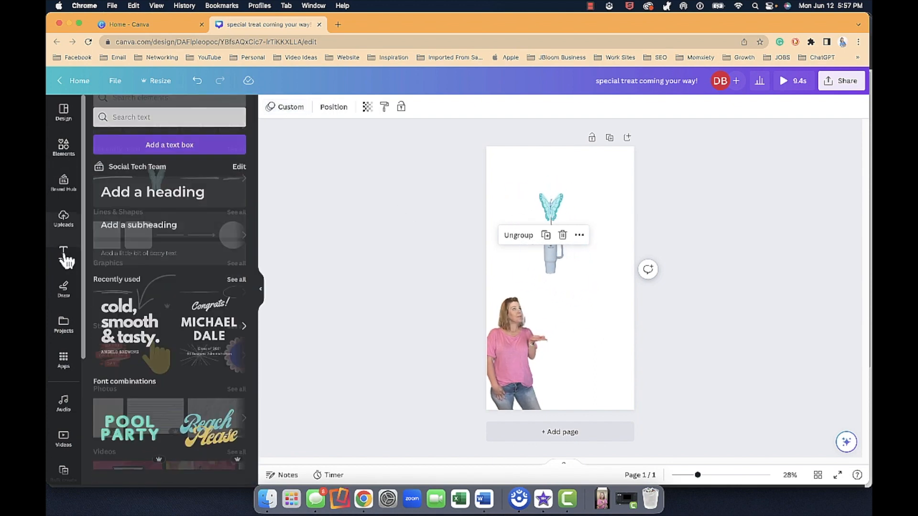
{"action": "left_click", "coordinate": [133, 318]}
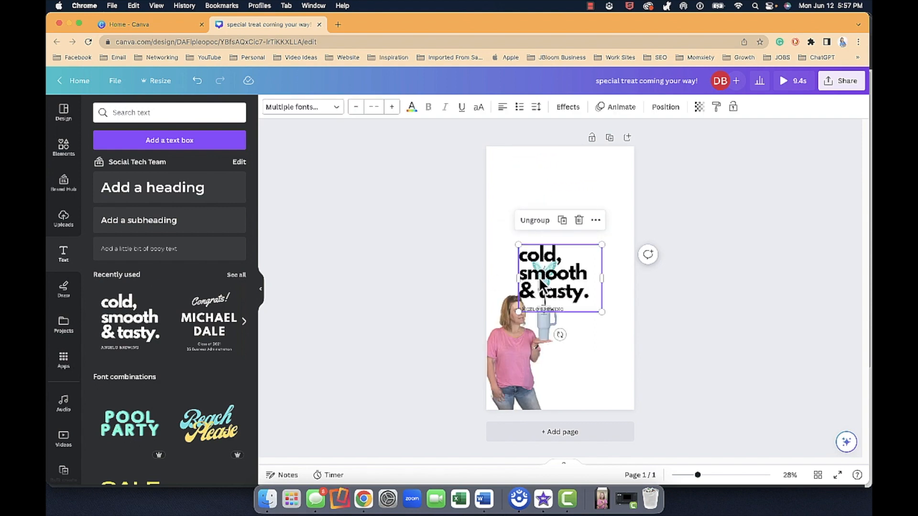
{"action": "left_click_drag", "start_coordinate": [553, 282], "coordinate": [581, 235]}
{"action": "left_click", "coordinate": [506, 110]}
{"action": "left_click", "coordinate": [506, 111]}
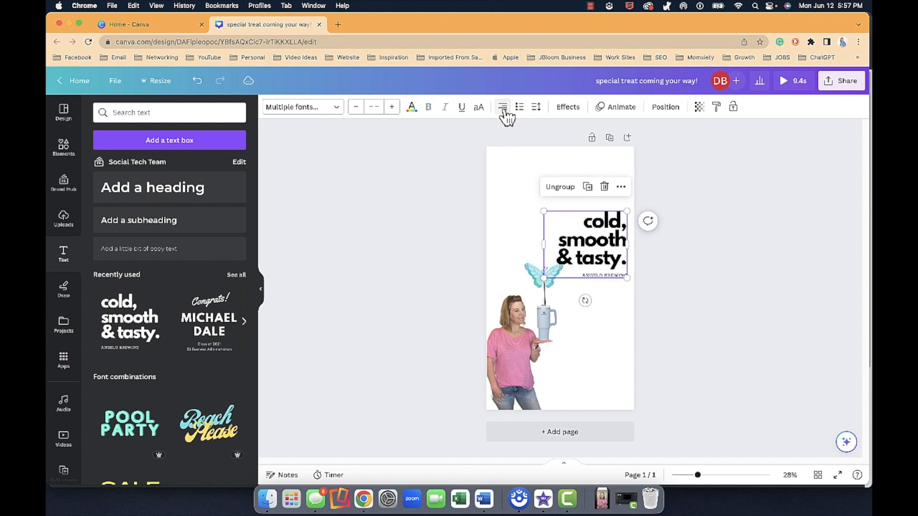
Step: Replace the headline text with "sending a special treat your way!", breaking it across lines
{"action": "double_click", "coordinate": [583, 221]}
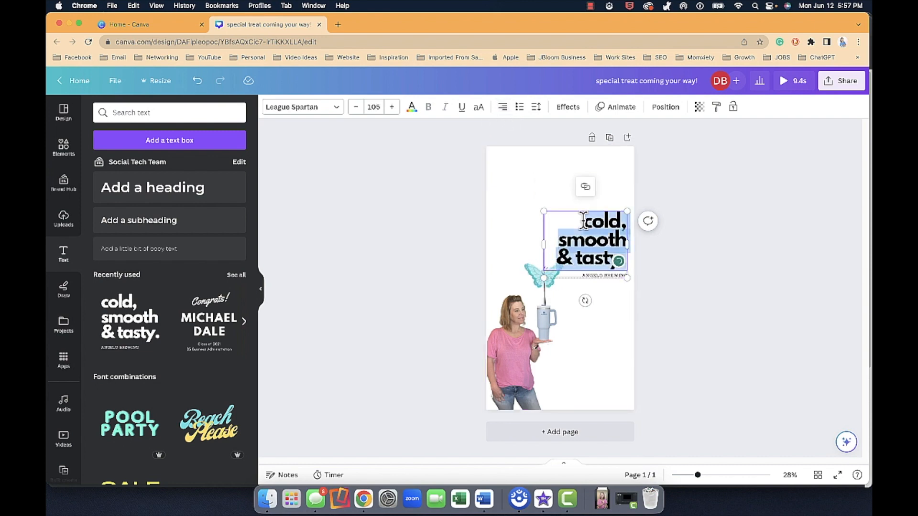
{"action": "type", "text": "sendi"}
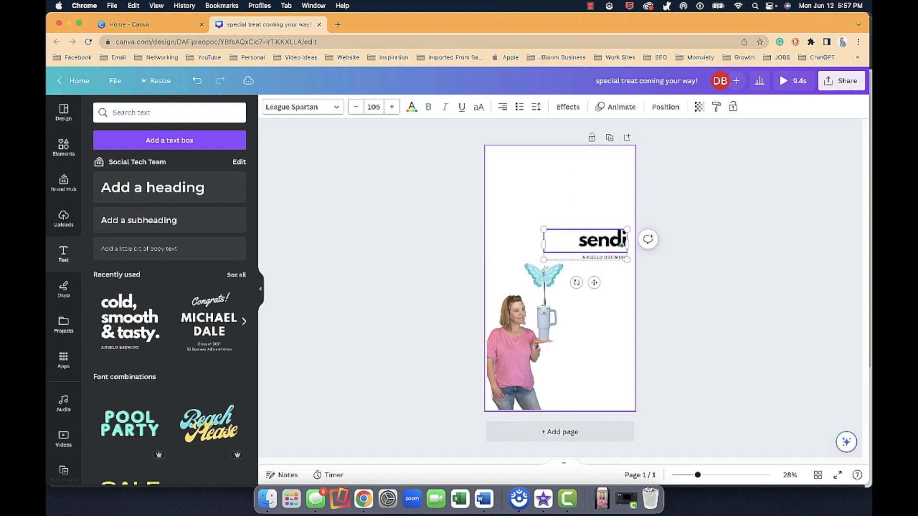
{"action": "type", "text": "ng a"}
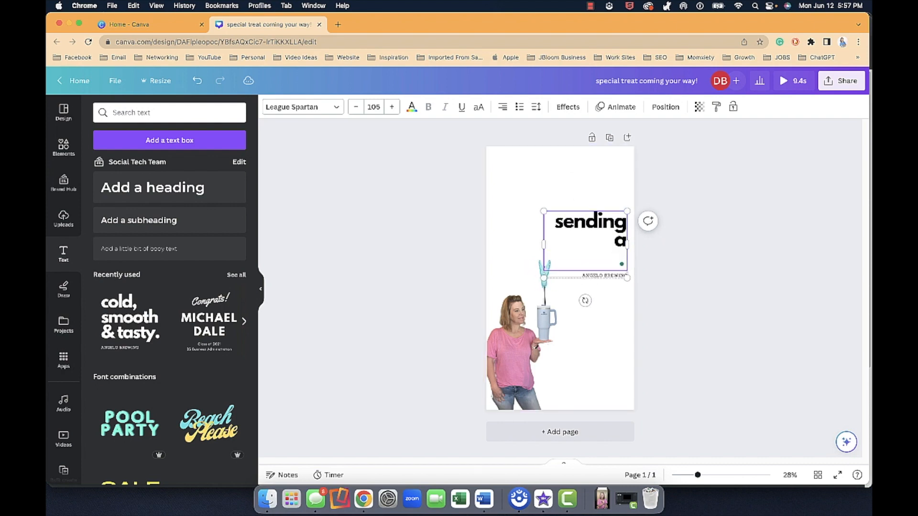
{"action": "type", "text": " special"}
{"action": "key", "text": "Return"}
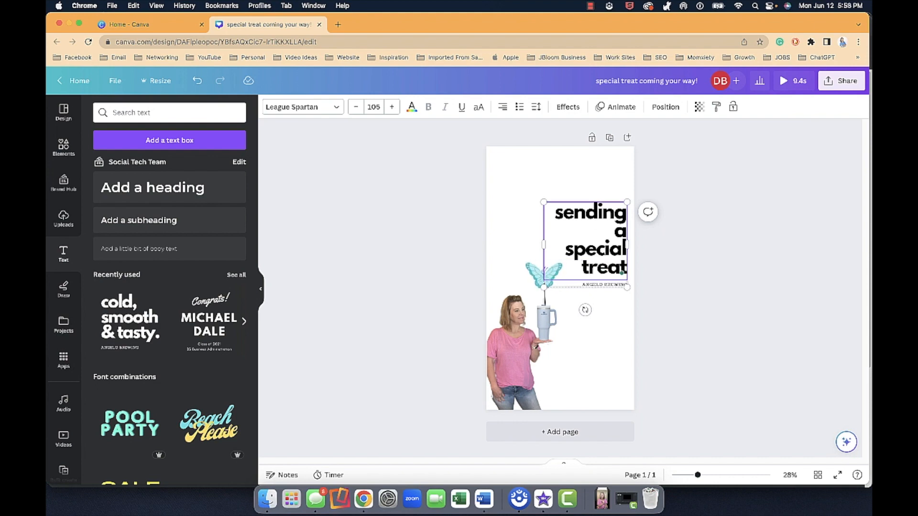
{"action": "type", "text": "treat"}
{"action": "key", "text": "Return"}
{"action": "type", "text": "your"}
{"action": "key", "text": "Return"}
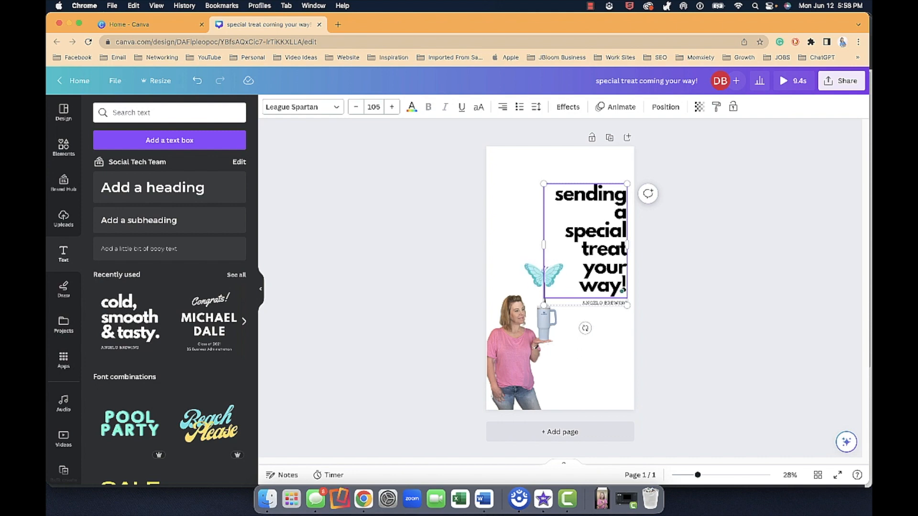
{"action": "left_click", "coordinate": [609, 287]}
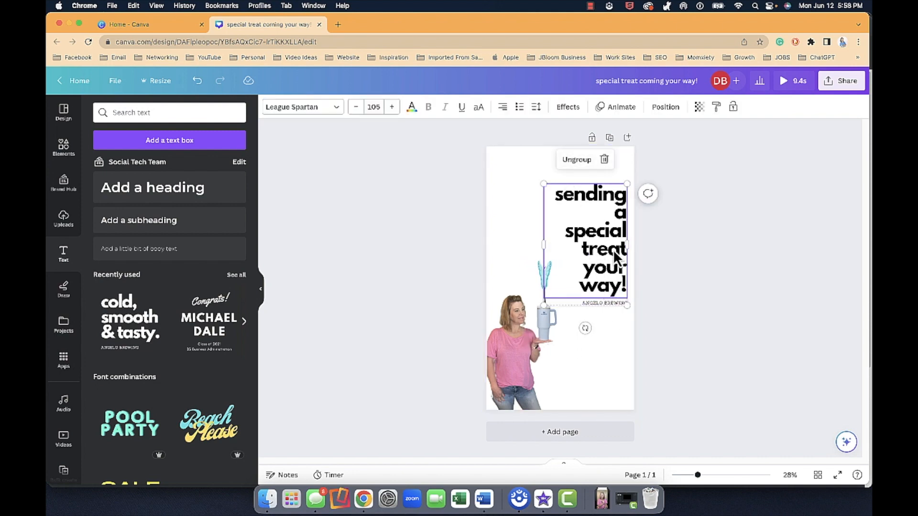
Step: Ungroup the text, move the small caption down near the page's lower right corner, and change it to "SOCIAL TECH TEAM"
{"action": "left_click", "coordinate": [577, 161]}
{"action": "left_click", "coordinate": [610, 316]}
{"action": "left_click", "coordinate": [607, 304]}
{"action": "left_click_drag", "start_coordinate": [594, 328], "coordinate": [599, 411]}
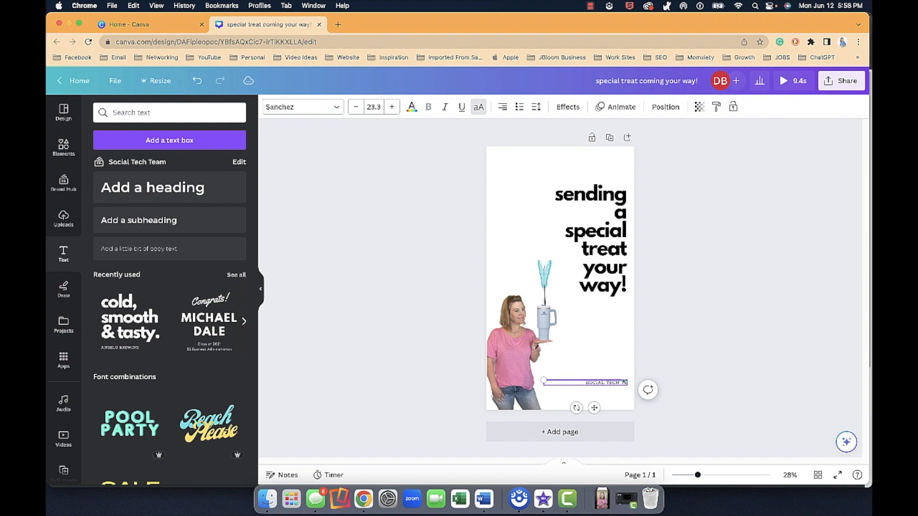
{"action": "left_click", "coordinate": [581, 353]}
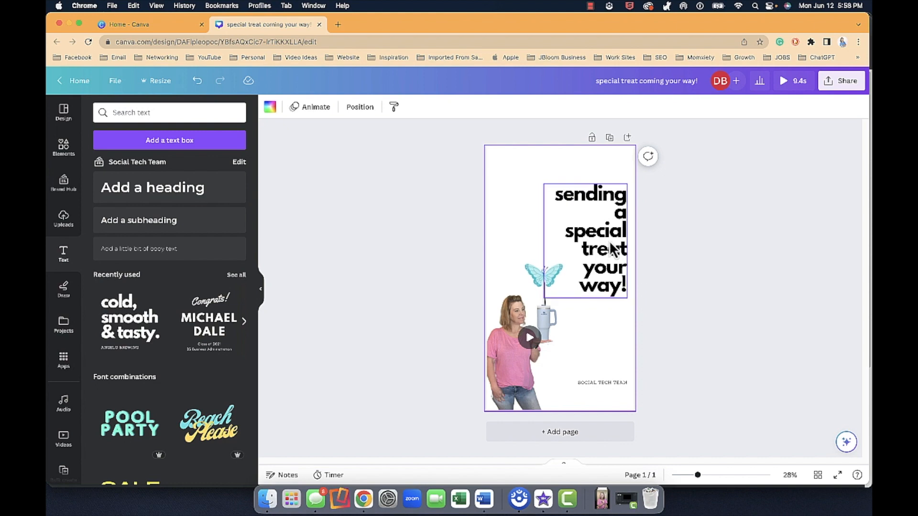
Step: Preview the animated story with the flying tumbler and the new text
{"action": "left_click", "coordinate": [780, 90]}
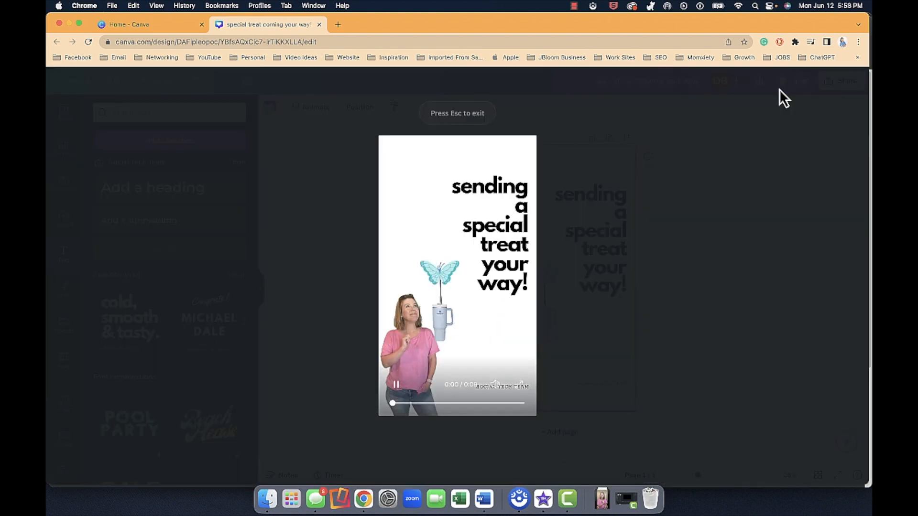